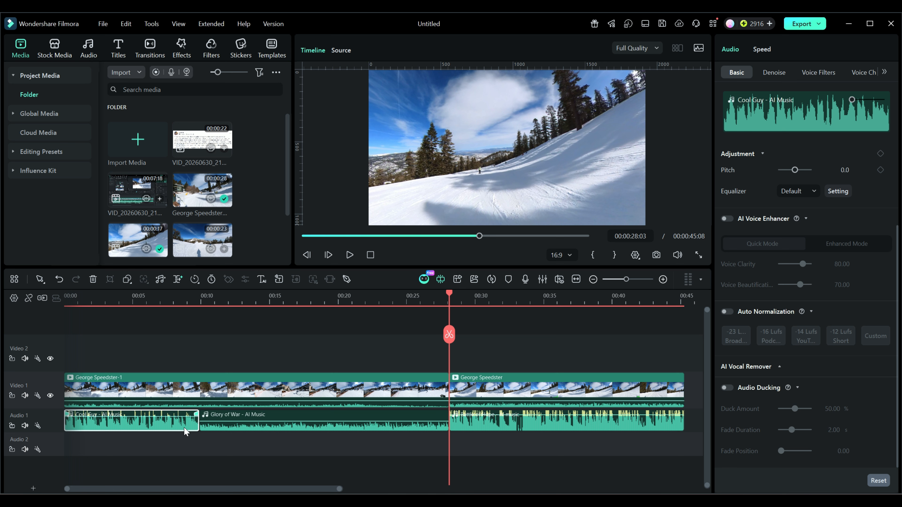
# - Turn on Auto Normalization for all three music clips on Audio 1 with the -23 LUFS Broadcast target
pyautogui.moveTo(513, 452); pyautogui.dragTo(114, 419)
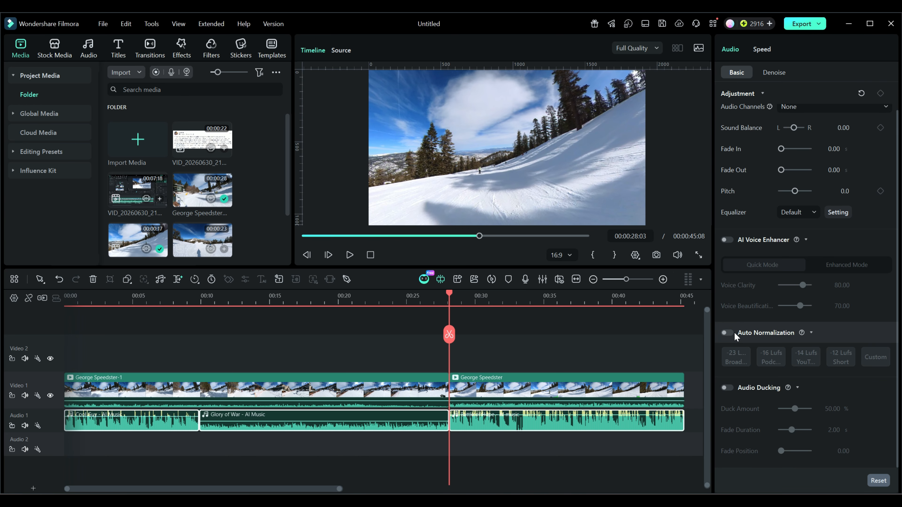
pyautogui.click(728, 334)
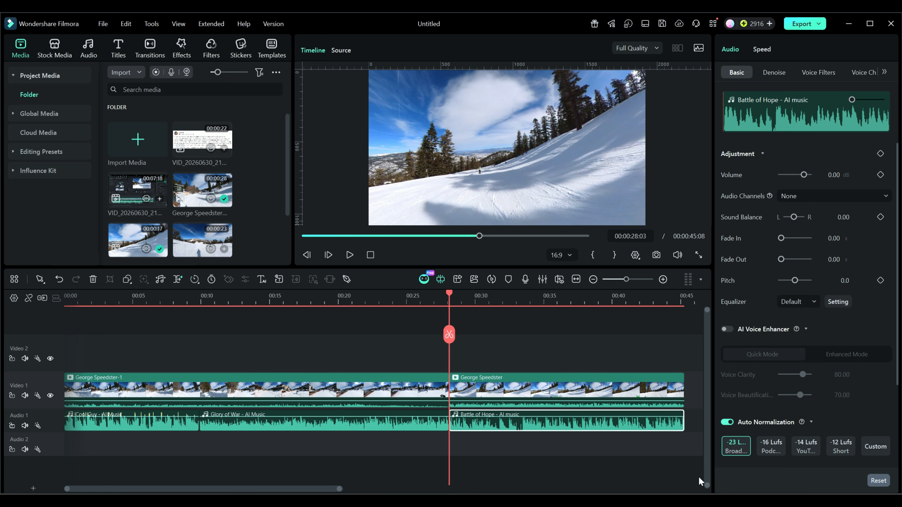
# - Try the -14 LUFS YouTube normalization target on the Battle of Hope clip, and undo it
pyautogui.moveTo(712, 473); pyautogui.dragTo(612, 472)
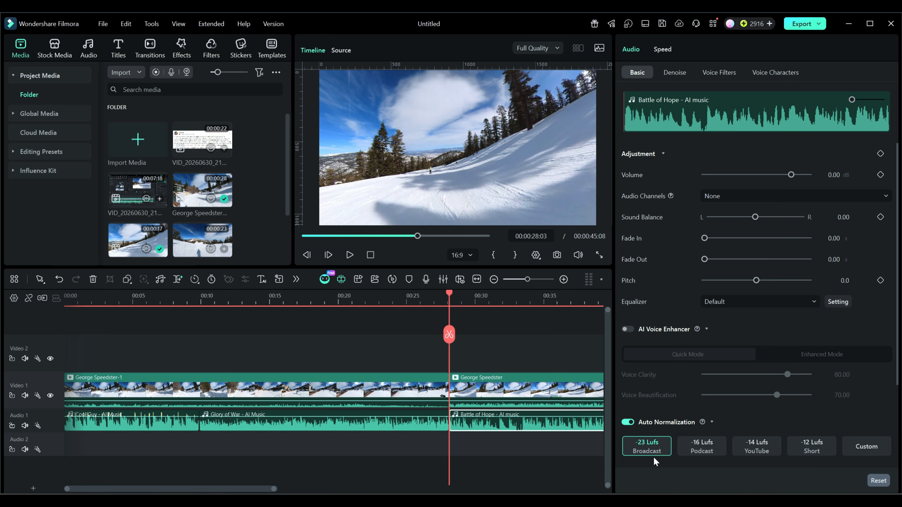
pyautogui.click(758, 449)
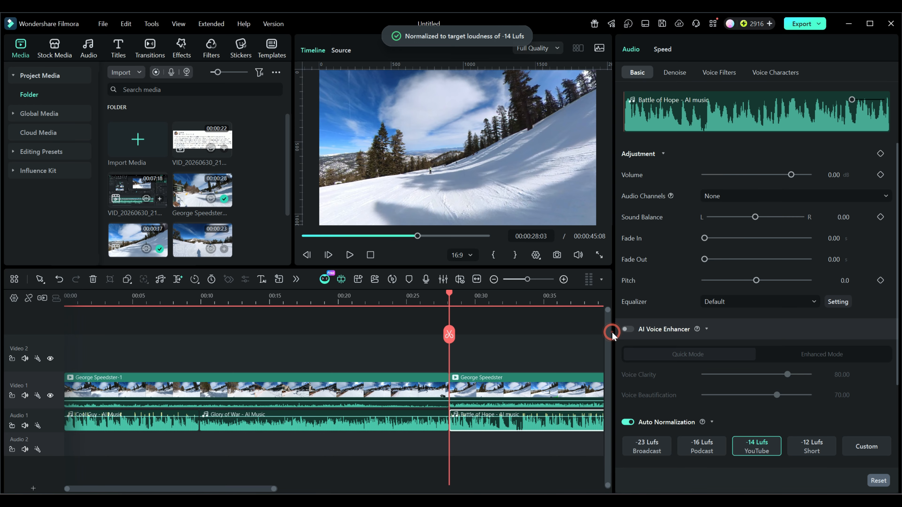
pyautogui.moveTo(613, 336); pyautogui.dragTo(740, 332)
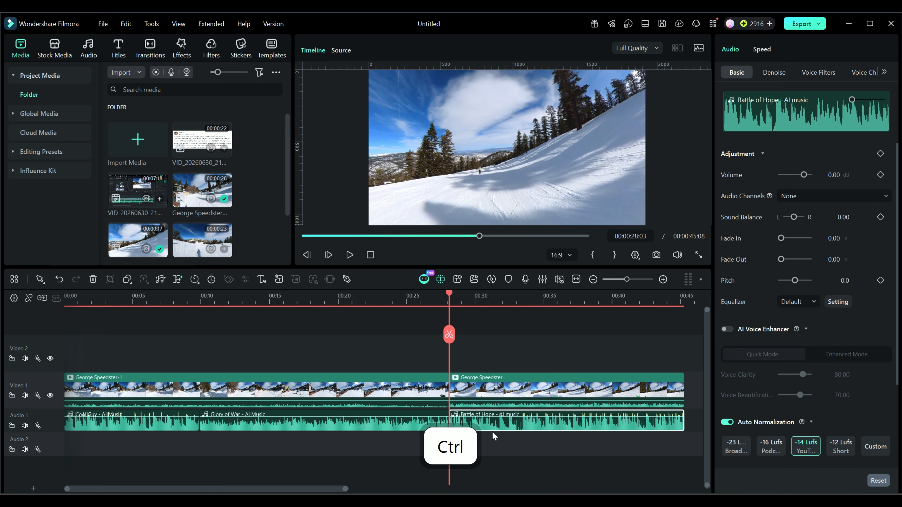
pyautogui.hotkey('ctrl', 'z')
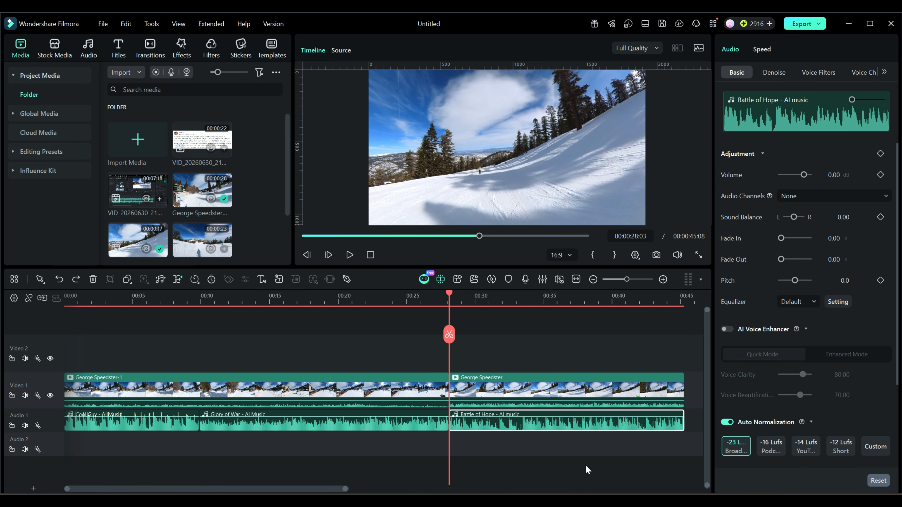
# - Switch all three music clips to the -14 LUFS YouTube target and return them to -23 LUFS Broadcast
pyautogui.moveTo(579, 477); pyautogui.dragTo(168, 417)
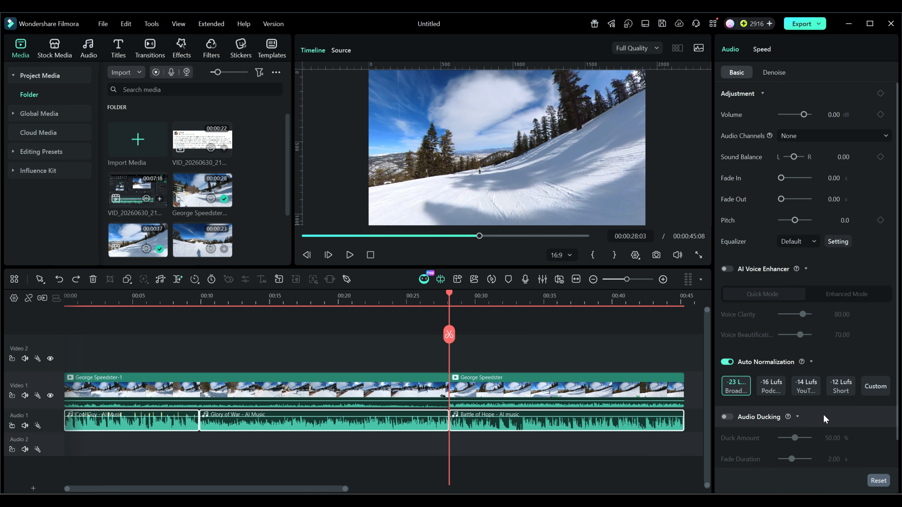
pyautogui.click(809, 389)
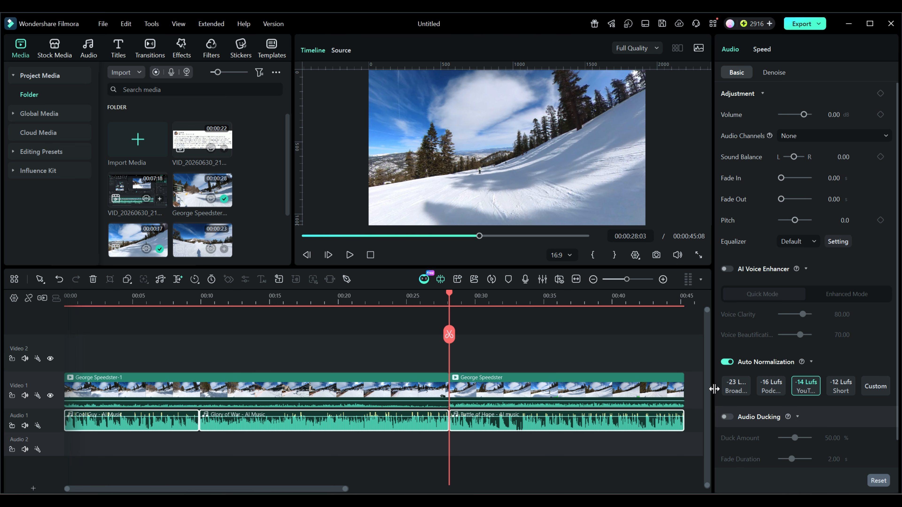
pyautogui.moveTo(713, 390); pyautogui.dragTo(621, 389)
pyautogui.click(651, 387)
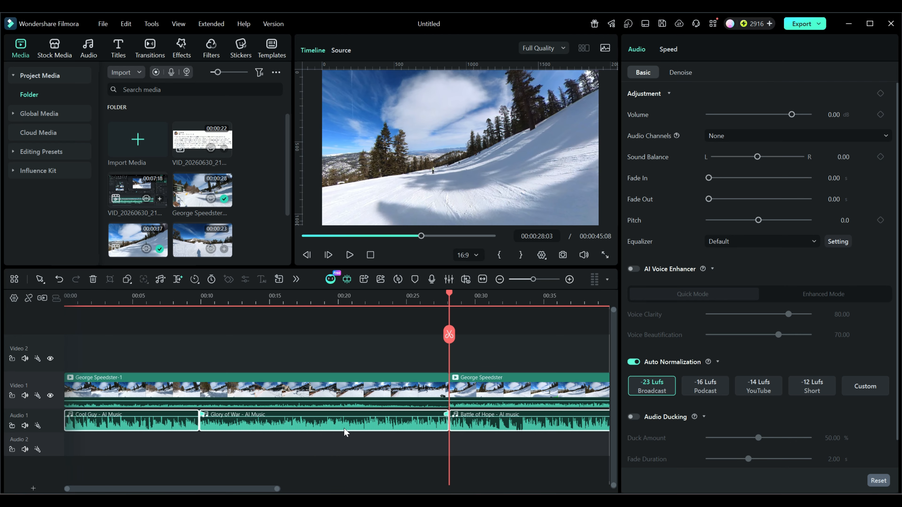
# - Open the custom loudness option for the three music clips and return to the -23 LUFS Broadcast target
pyautogui.click(864, 388)
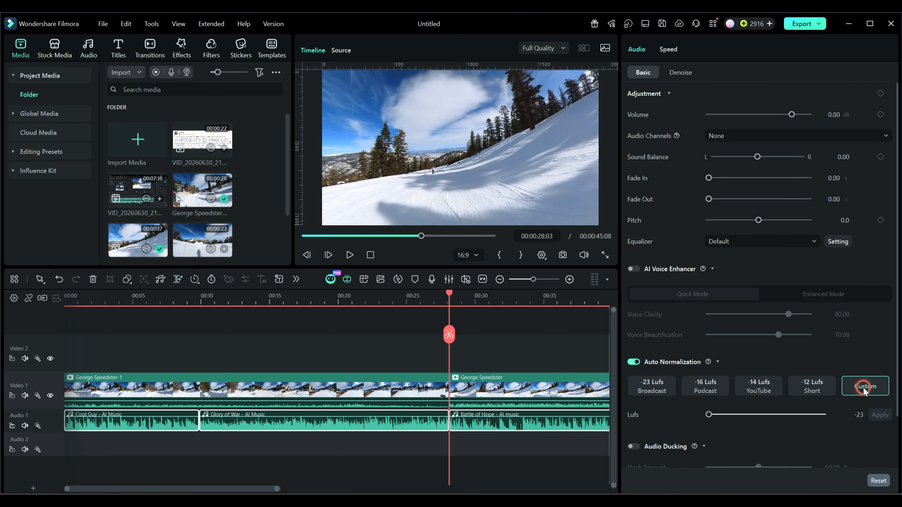
pyautogui.scroll(-2, 864, 389)
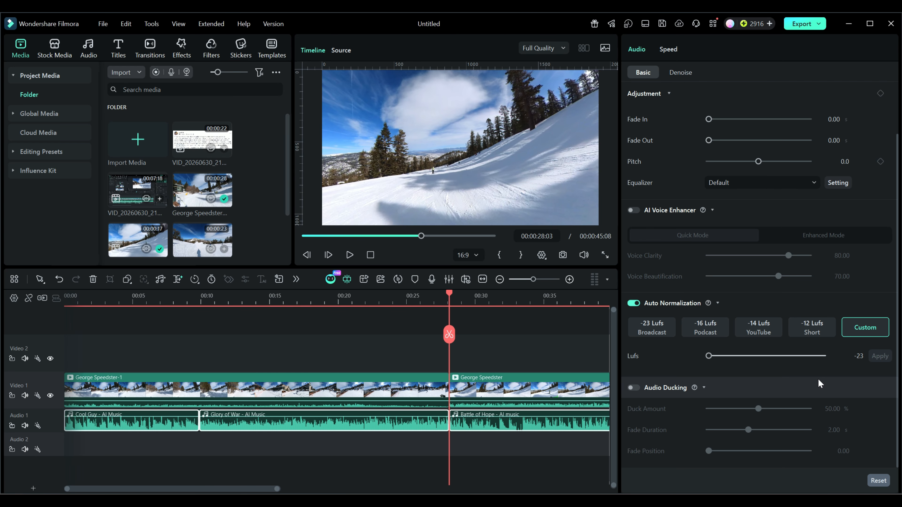
pyautogui.click(662, 333)
pyautogui.moveTo(620, 344); pyautogui.dragTo(756, 347)
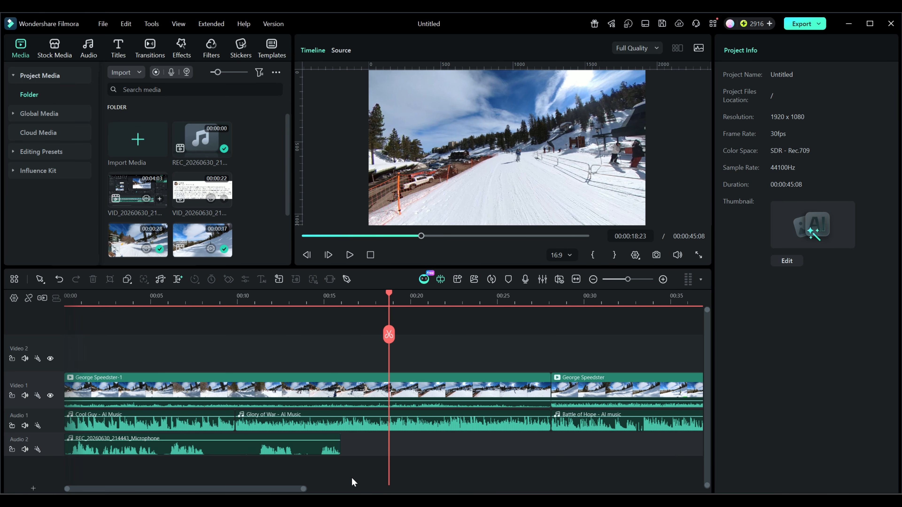
# - Enable Audio Ducking on the microphone recording on Audio 2 and set the Duck Amount to 100%
pyautogui.click(235, 447)
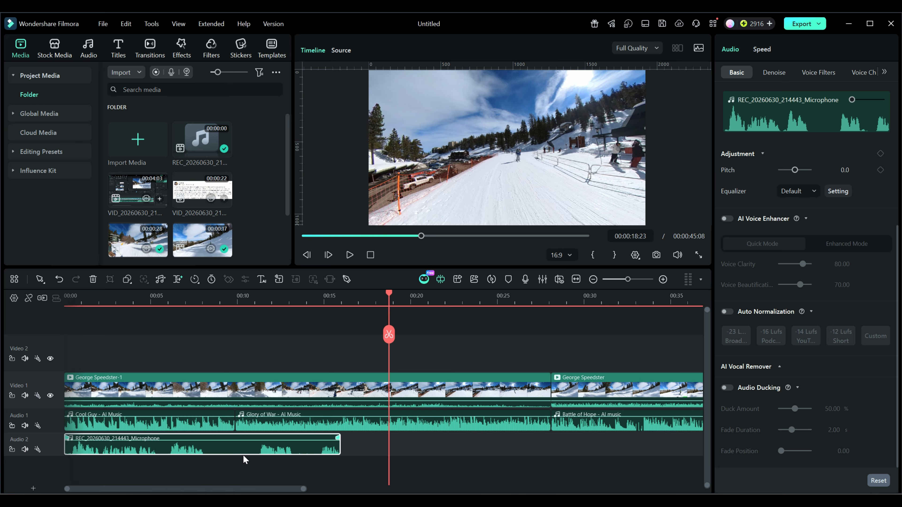
pyautogui.click(728, 388)
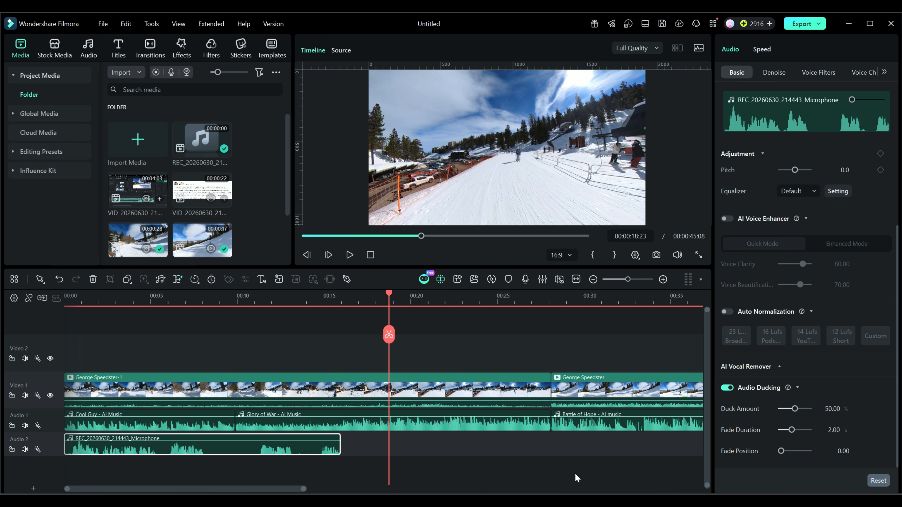
pyautogui.moveTo(796, 410); pyautogui.dragTo(817, 413)
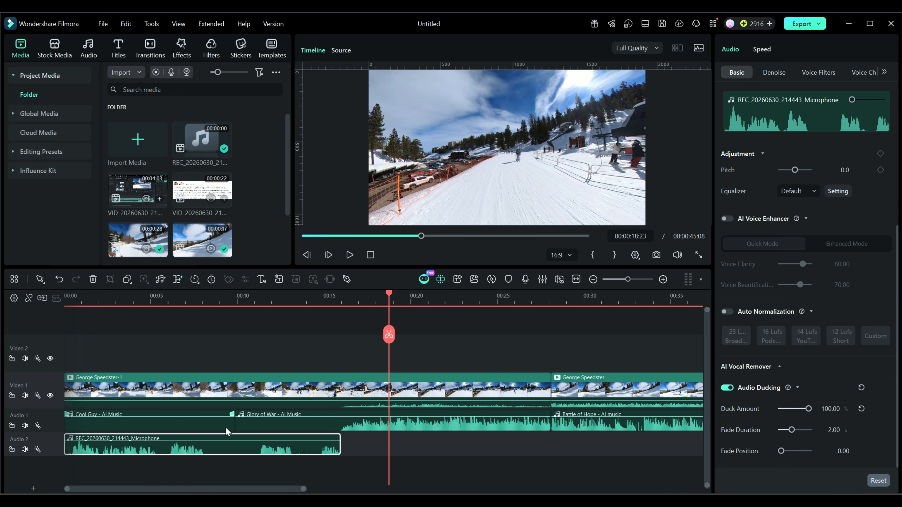
# - Move the microphone recording along Audio 2 so that it starts at about 7 seconds
pyautogui.moveTo(214, 454); pyautogui.dragTo(386, 455)
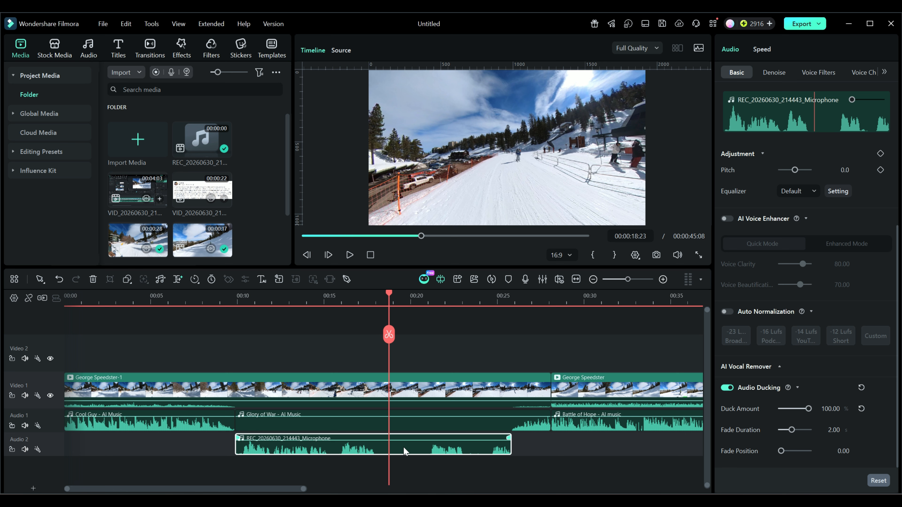
pyautogui.moveTo(396, 448); pyautogui.dragTo(307, 454)
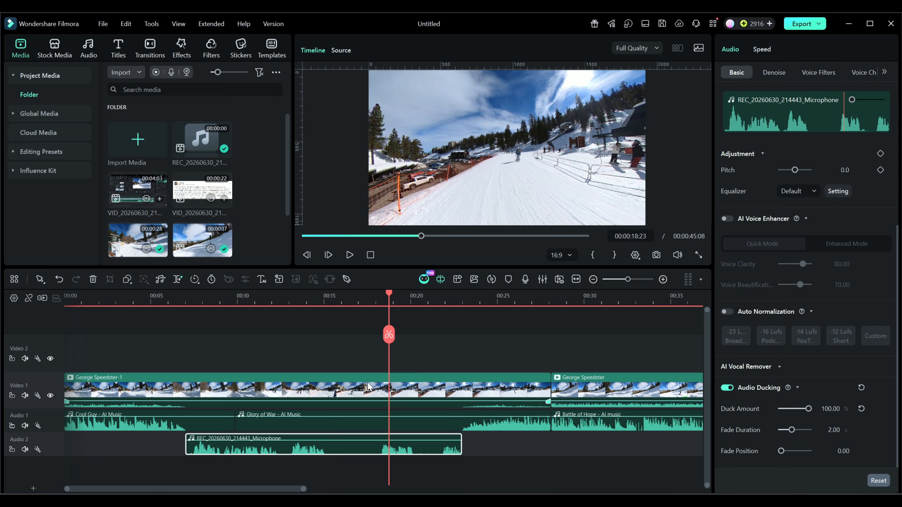
# - Split the microphone recording at 00:00:15:07 and 00:00:18:07 and delete the silent section between the cuts
pyautogui.moveTo(386, 293); pyautogui.dragTo(265, 295)
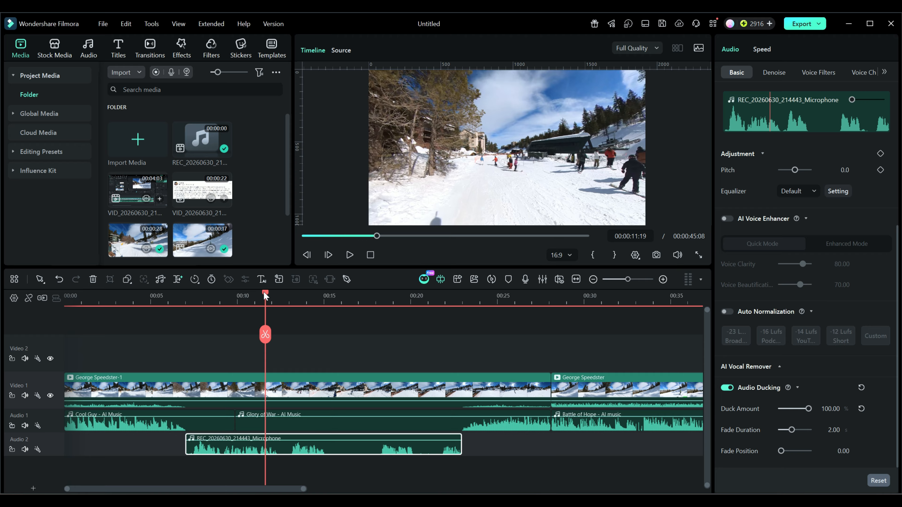
pyautogui.moveTo(265, 295); pyautogui.dragTo(328, 298)
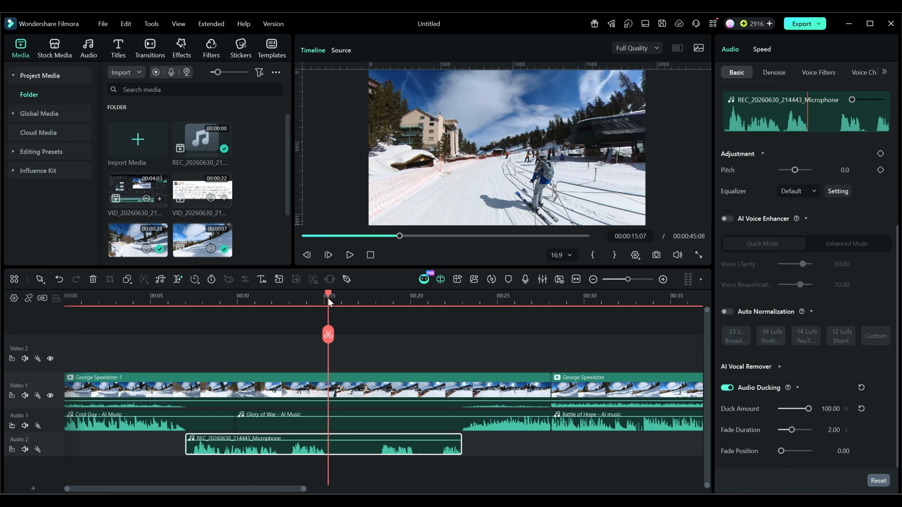
pyautogui.click(328, 335)
pyautogui.moveTo(331, 299); pyautogui.dragTo(385, 301)
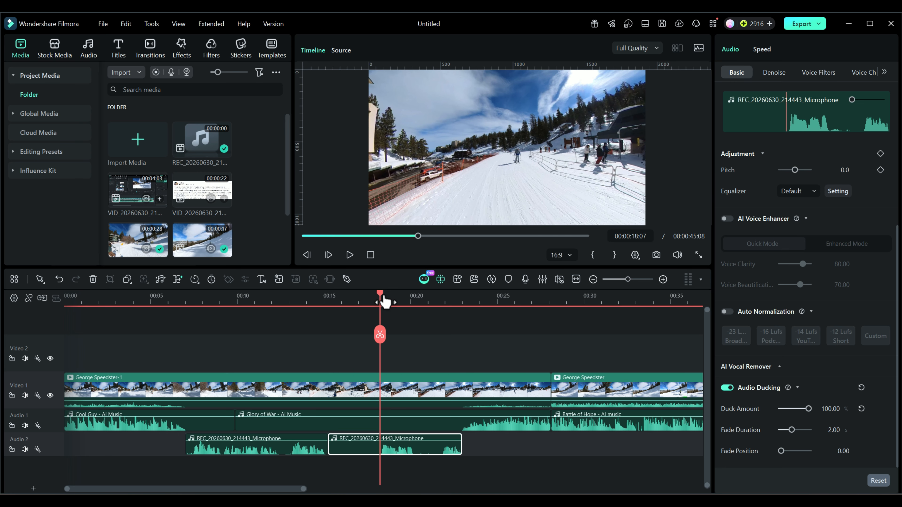
pyautogui.click(381, 335)
pyautogui.click(359, 449)
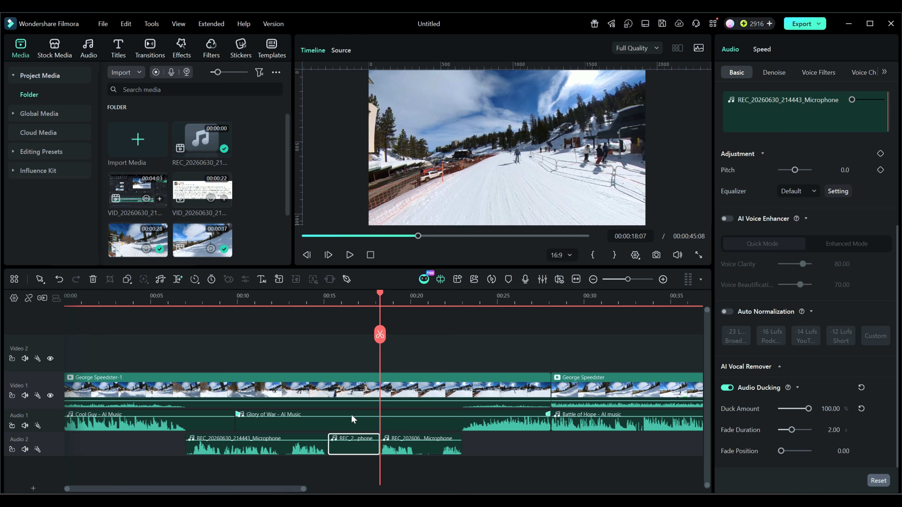
pyautogui.press('Delete')
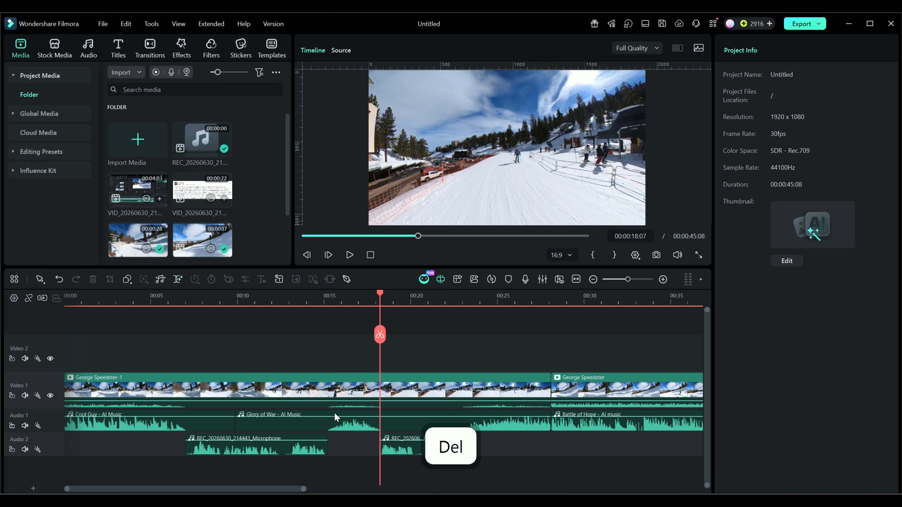
# - Move the second microphone piece to start at about 23 seconds and reset its Duck Amount to 50%
pyautogui.moveTo(424, 453); pyautogui.dragTo(505, 455)
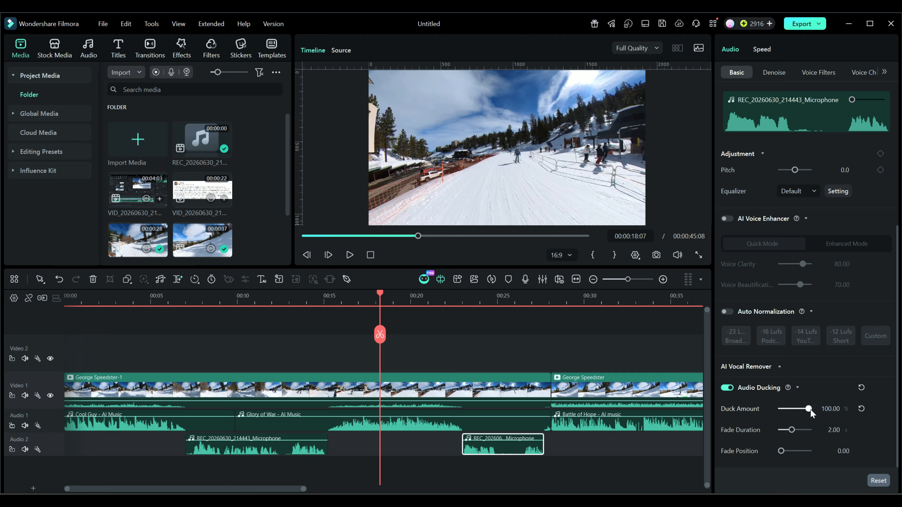
pyautogui.click(861, 409)
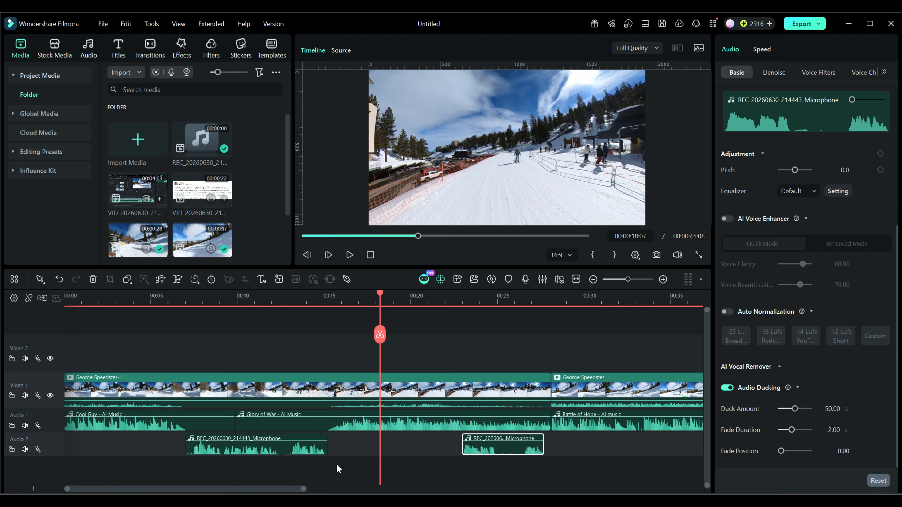
pyautogui.click(567, 425)
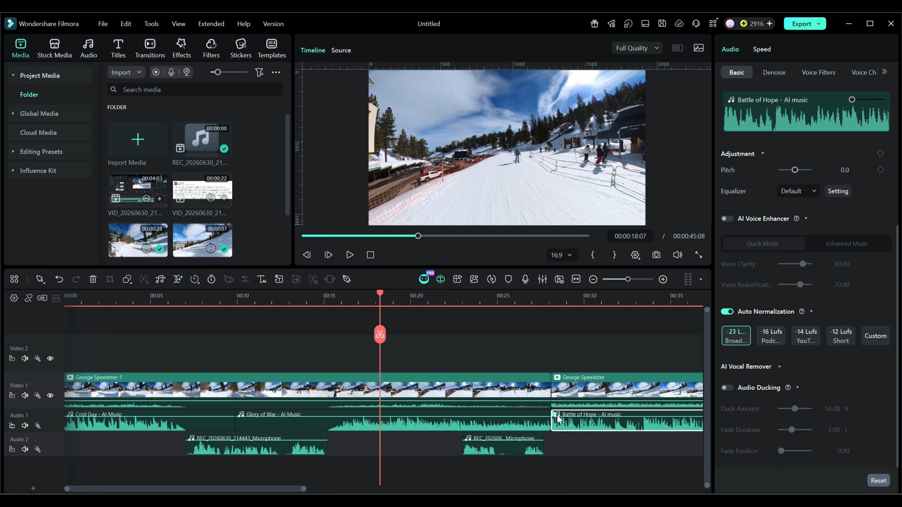
pyautogui.moveTo(564, 413); pyautogui.dragTo(541, 410)
# - Trim the beginning of the first microphone piece on Audio 2 so that it starts at about 7.4 seconds
pyautogui.click(284, 453)
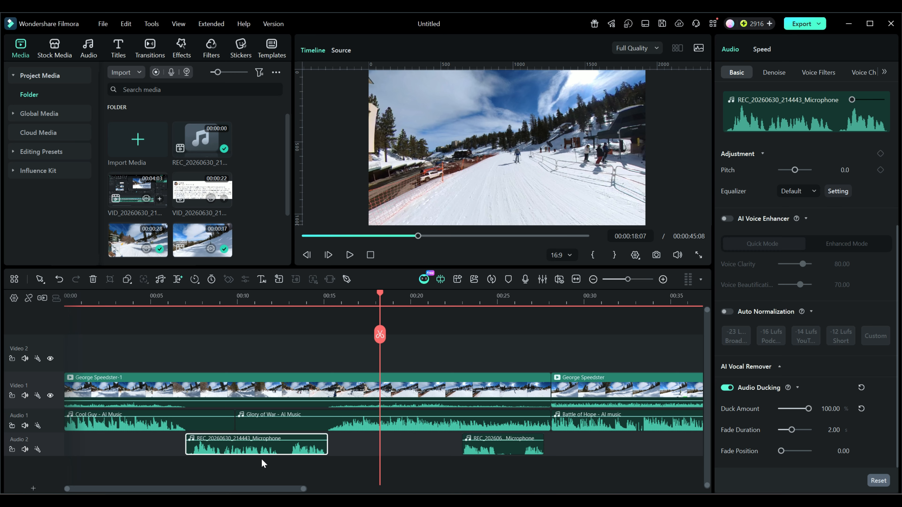
pyautogui.moveTo(186, 446); pyautogui.dragTo(194, 446)
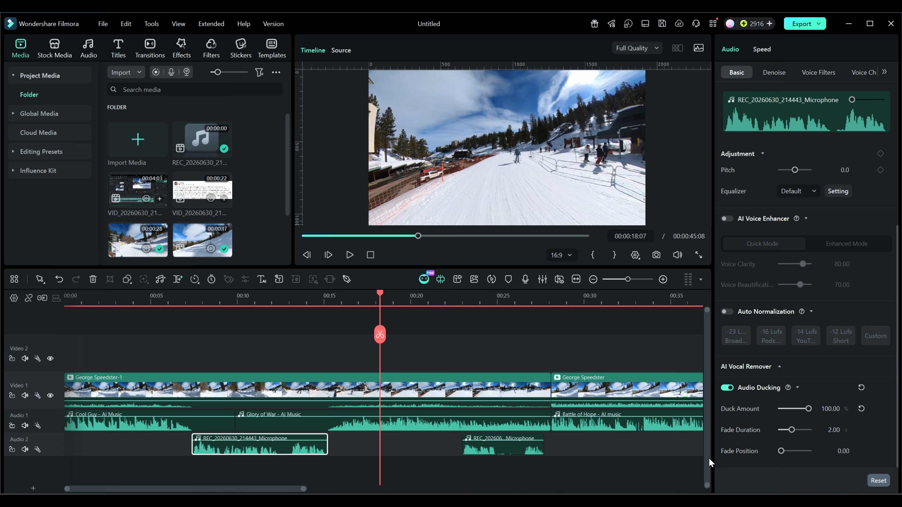
# - Try ducking Fade Duration 0.00 and 5.00 and Fade Position 1.00 on the first microphone piece, restoring them to 2.00 and 0.00
pyautogui.moveTo(790, 431); pyautogui.dragTo(761, 427)
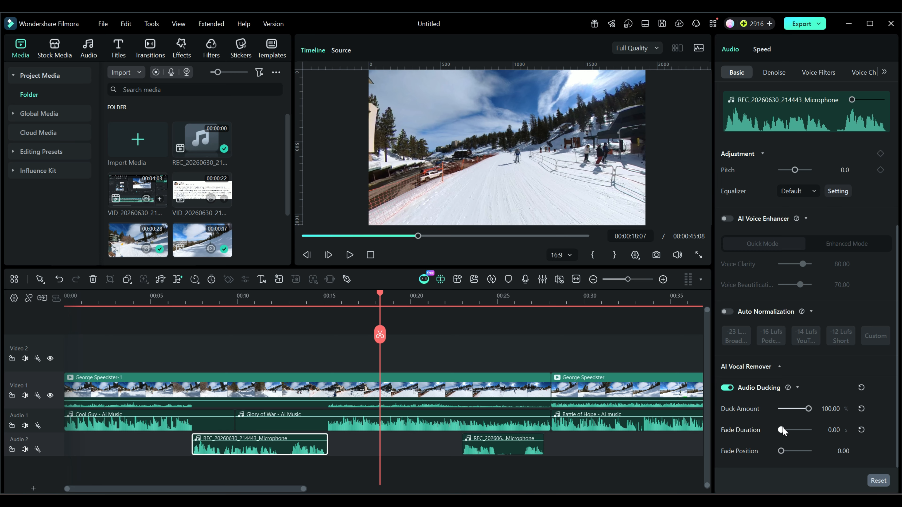
pyautogui.moveTo(782, 431); pyautogui.dragTo(821, 436)
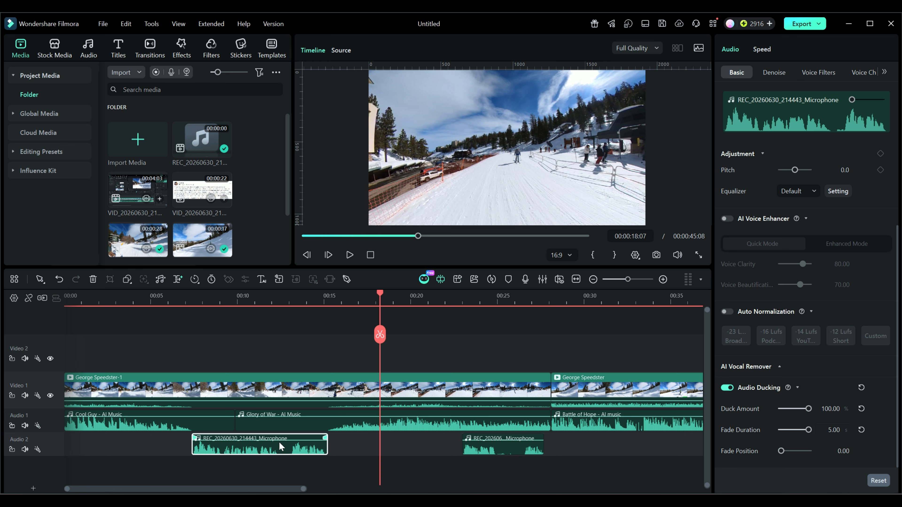
pyautogui.moveTo(808, 431); pyautogui.dragTo(792, 432)
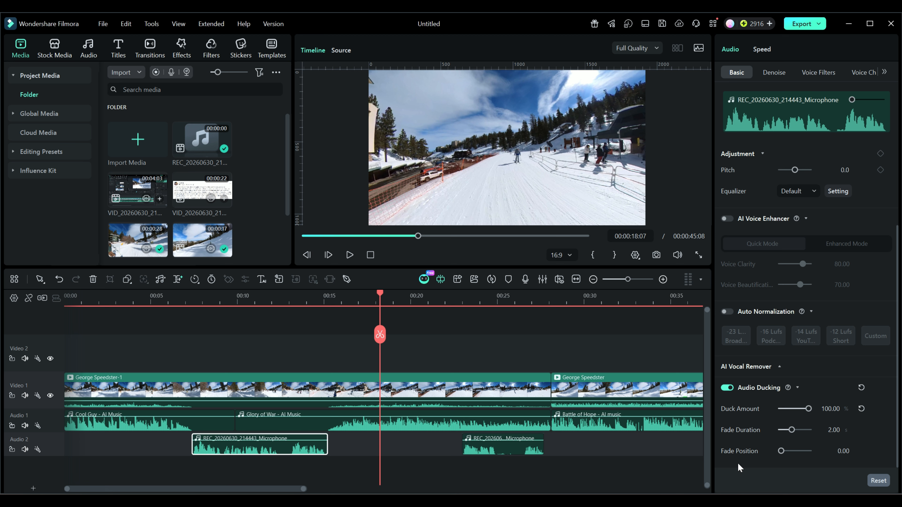
pyautogui.moveTo(781, 451); pyautogui.dragTo(809, 452)
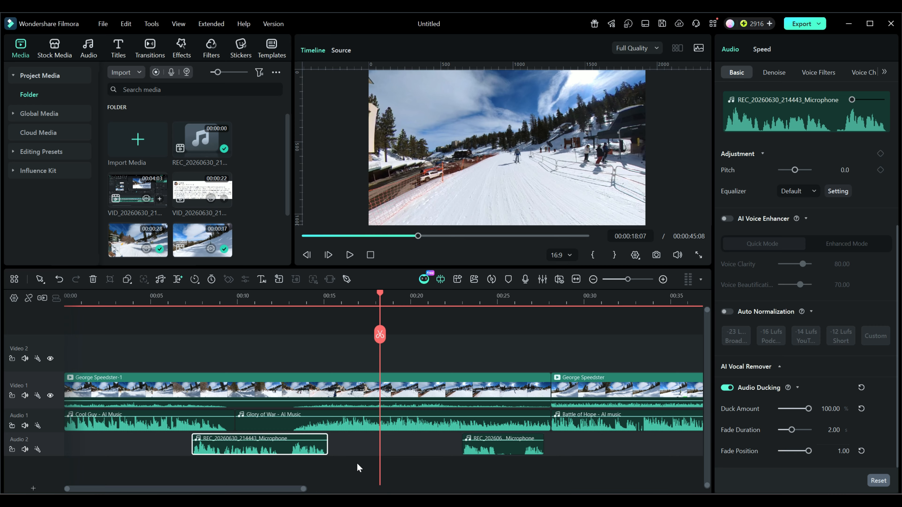
pyautogui.click(865, 451)
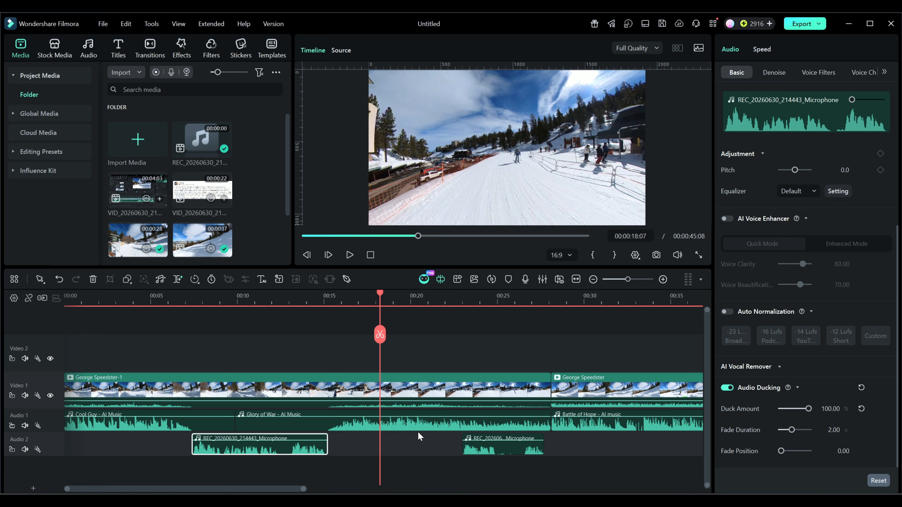
# - Turn off Audio Ducking on the second microphone piece on Audio 2
pyautogui.moveTo(482, 417)
pyautogui.mouseDown()
pyautogui.moveTo(481, 427)
pyautogui.moveTo(481, 418)
pyautogui.mouseUp()
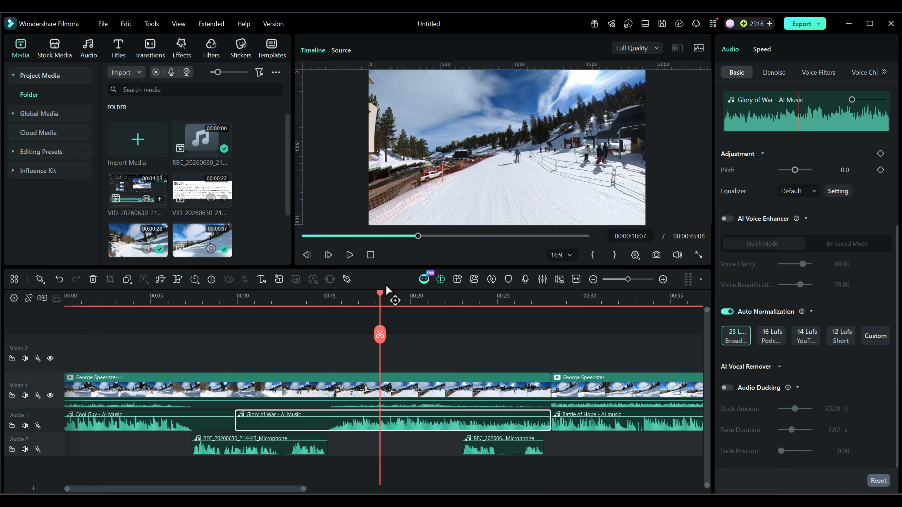
pyautogui.moveTo(382, 300); pyautogui.dragTo(433, 299)
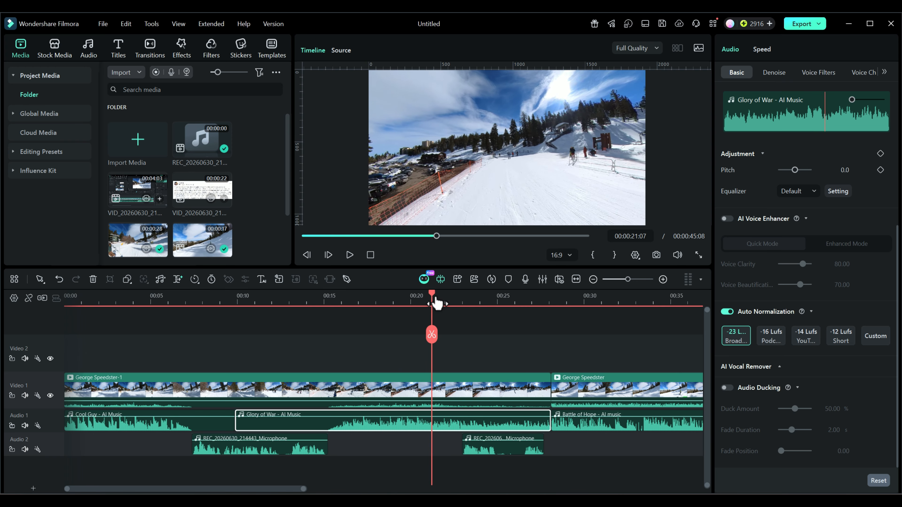
pyautogui.click(480, 448)
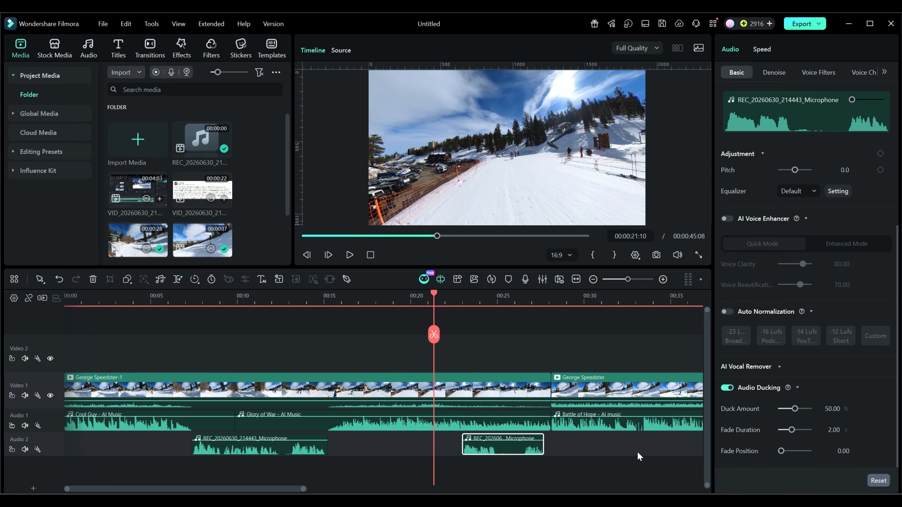
pyautogui.click(726, 388)
pyautogui.click(726, 388)
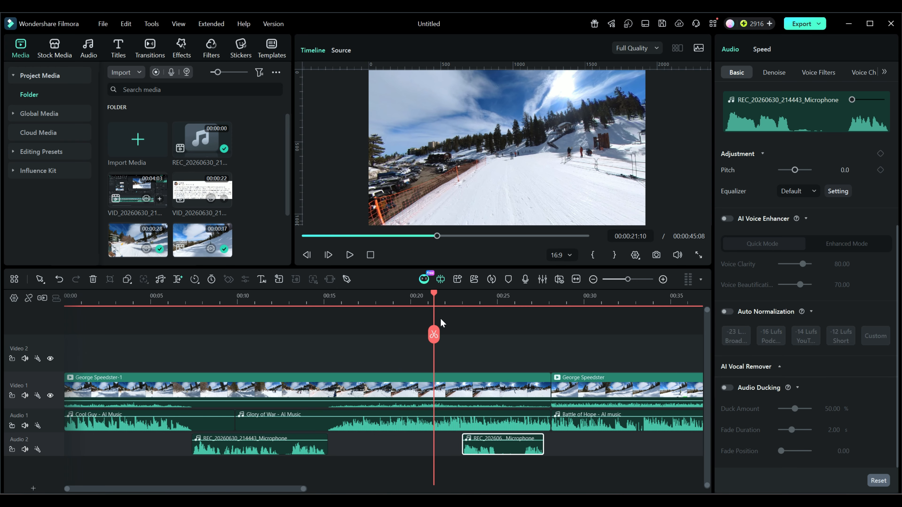
# - Split the Glory of War music clip at 00:00:22:29, exactly where the second microphone piece starts
pyautogui.moveTo(438, 299); pyautogui.dragTo(462, 299)
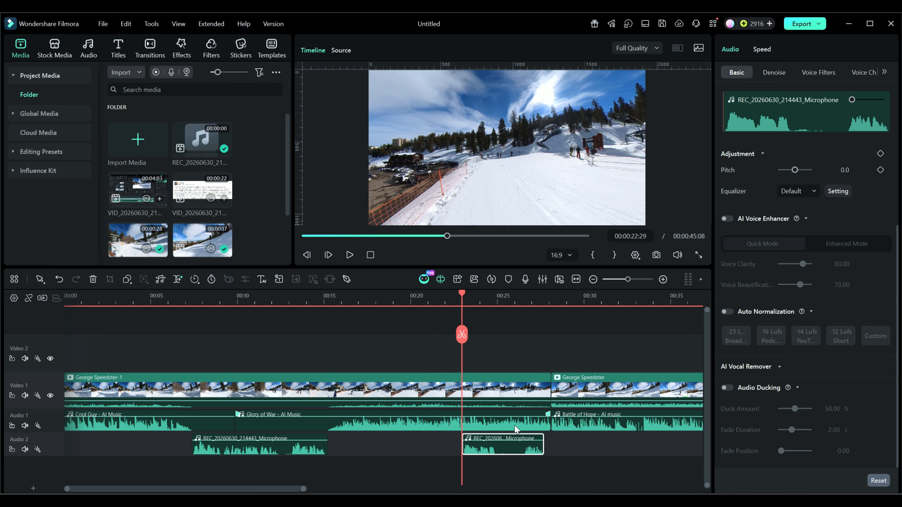
pyautogui.click(476, 416)
pyautogui.rightClick(477, 418)
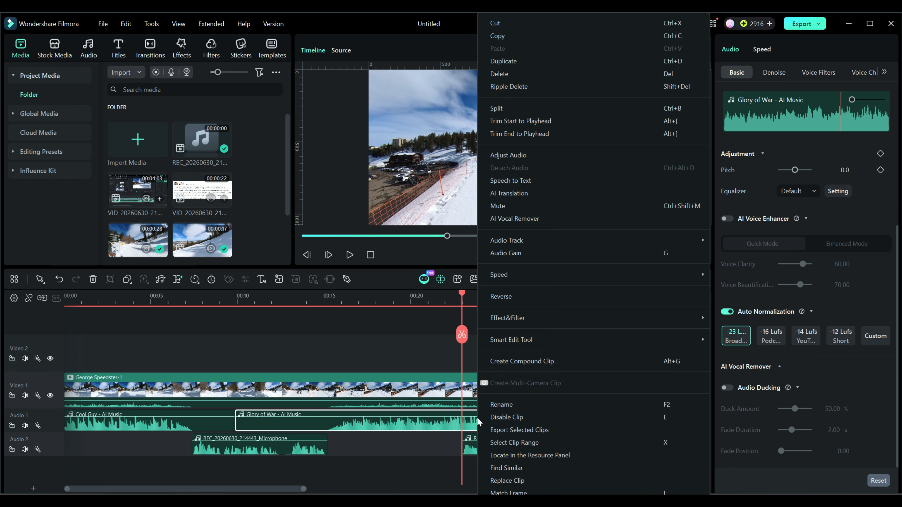
pyautogui.click(417, 354)
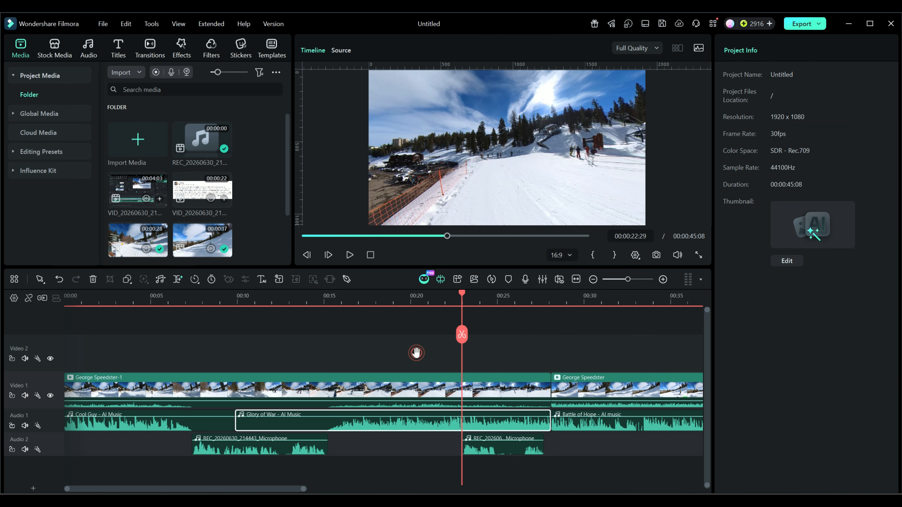
pyautogui.click(479, 426)
pyautogui.click(477, 450)
pyautogui.press('shift')
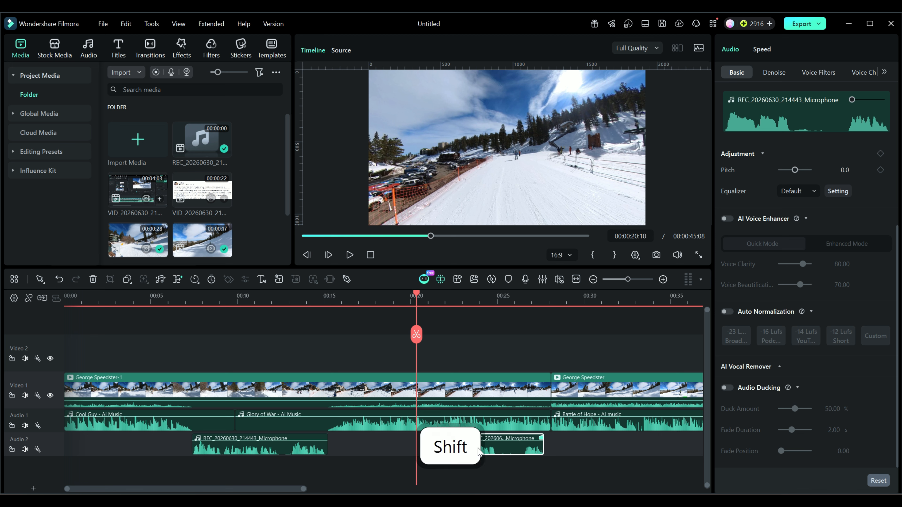
pyautogui.hotkey('shift', 'Home')
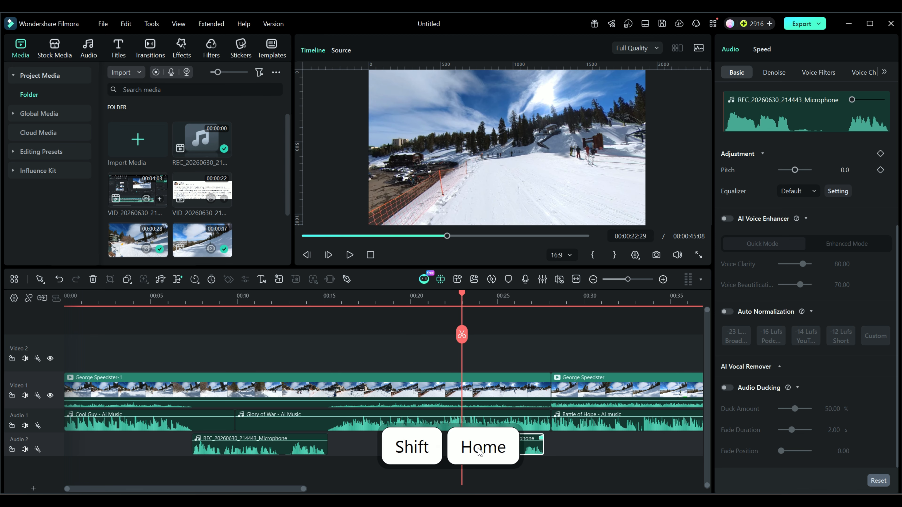
pyautogui.click(465, 422)
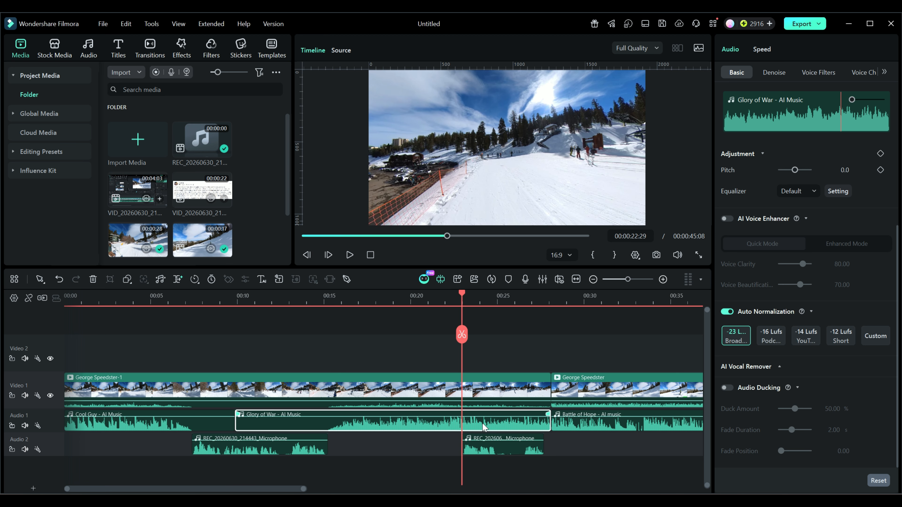
pyautogui.click(460, 334)
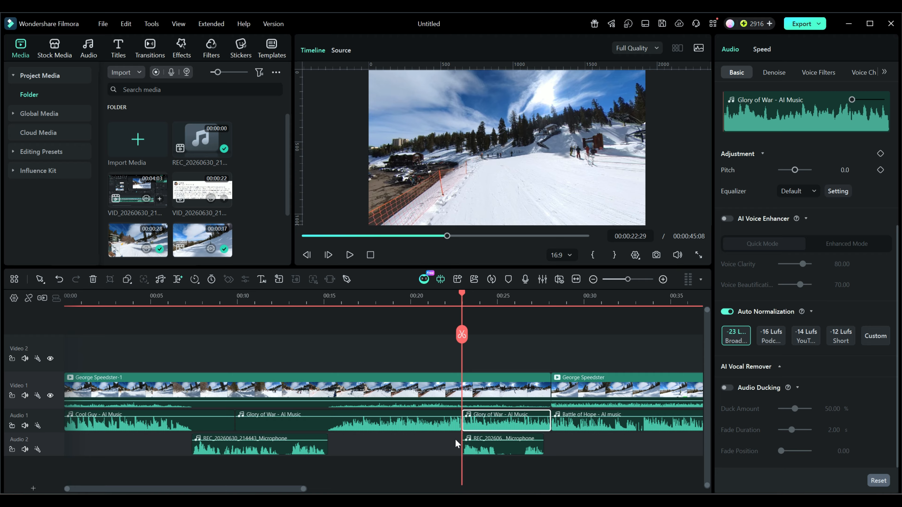
# - Lower the volume of the Glory of War part above the second microphone piece and add a short fade-out to the part before it
pyautogui.moveTo(491, 417); pyautogui.dragTo(492, 423)
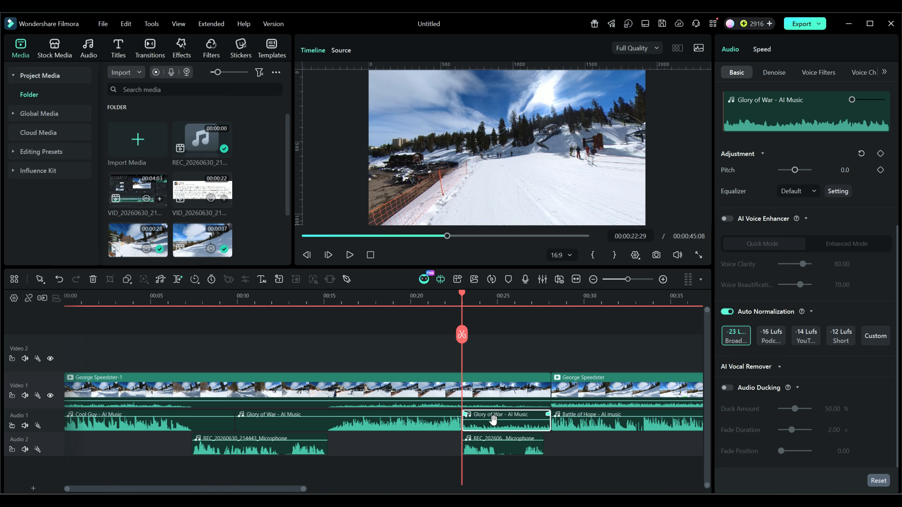
pyautogui.click(446, 427)
pyautogui.moveTo(459, 413); pyautogui.dragTo(444, 413)
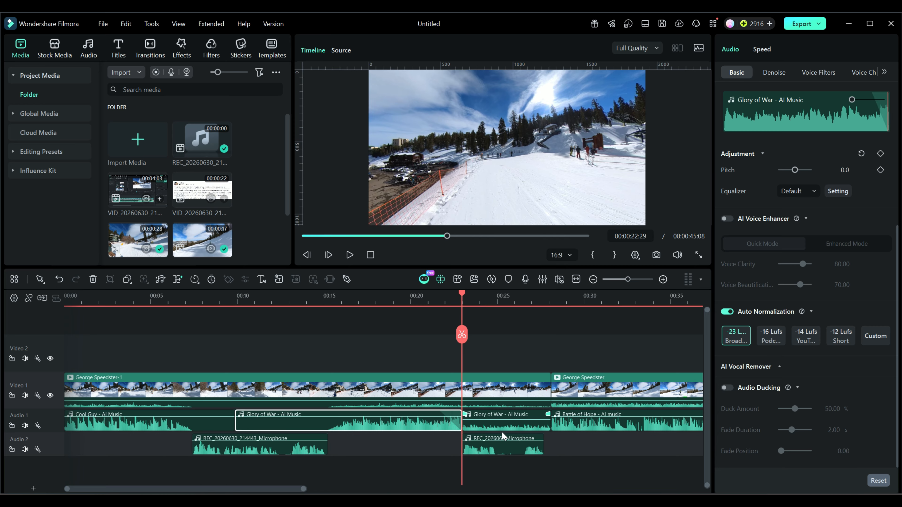